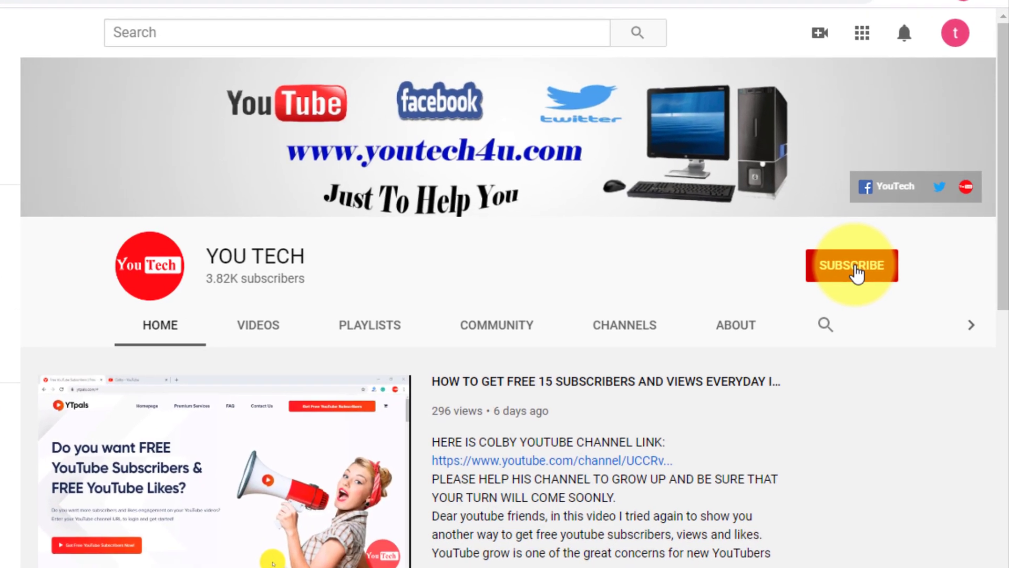
Subscribe to the YOU TECH channel and open its '+4000 Watch Hours' video from Uploads.
{"action": "left_click", "coordinate": [855, 268]}
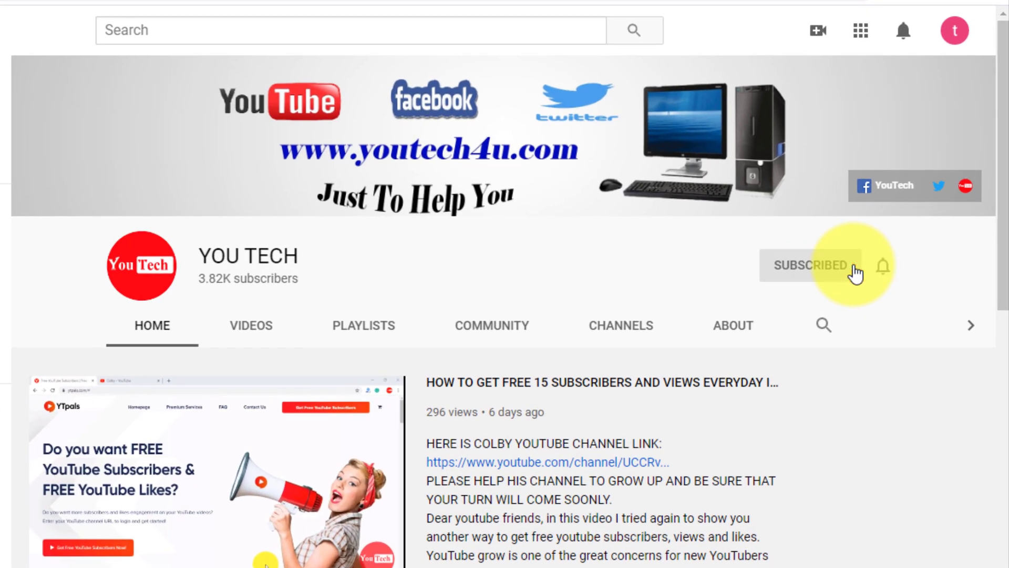
{"action": "left_click", "coordinate": [881, 267]}
{"action": "left_click", "coordinate": [838, 302]}
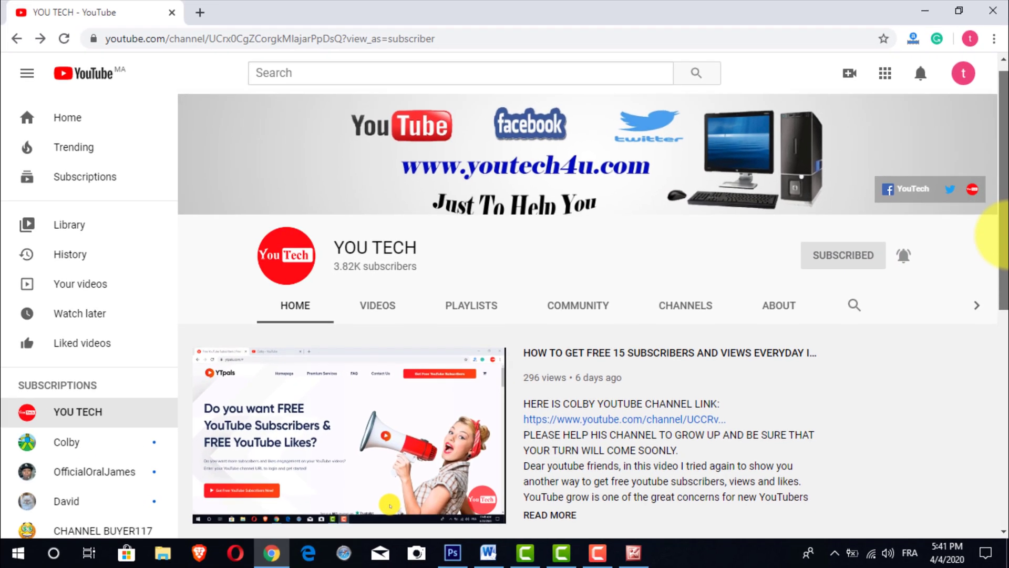
{"action": "left_click_drag", "start_coordinate": [1002, 237], "coordinate": [995, 370]}
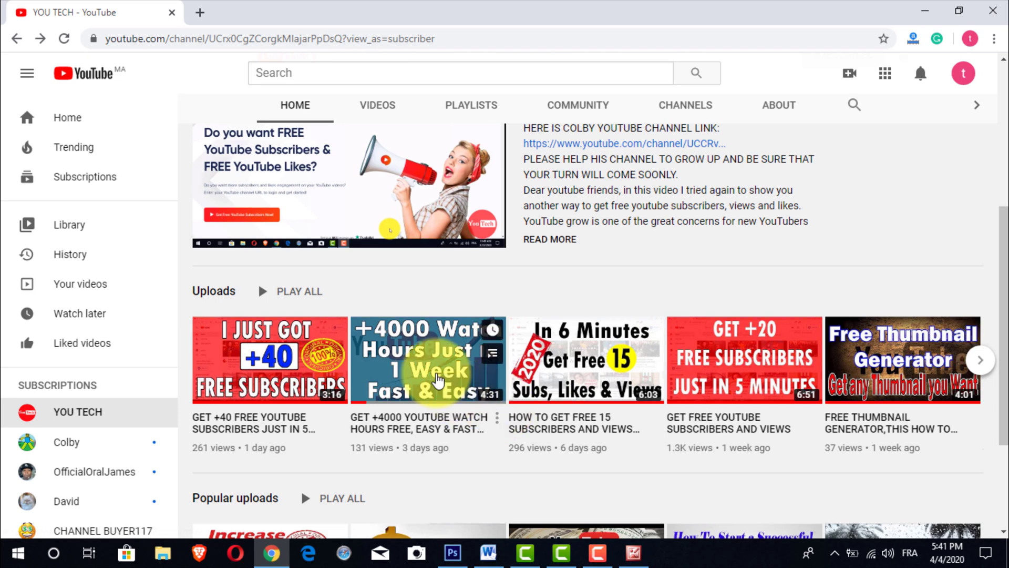
{"action": "left_click", "coordinate": [439, 381]}
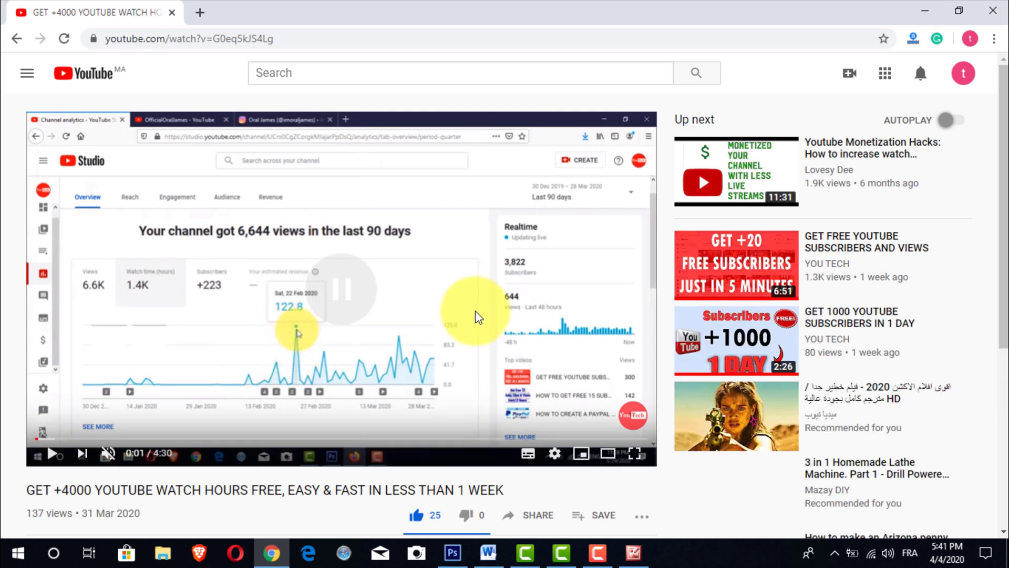
Review the video's quality options up to 2160p, then switch to the Camtasia project window.
{"action": "left_click", "coordinate": [555, 455]}
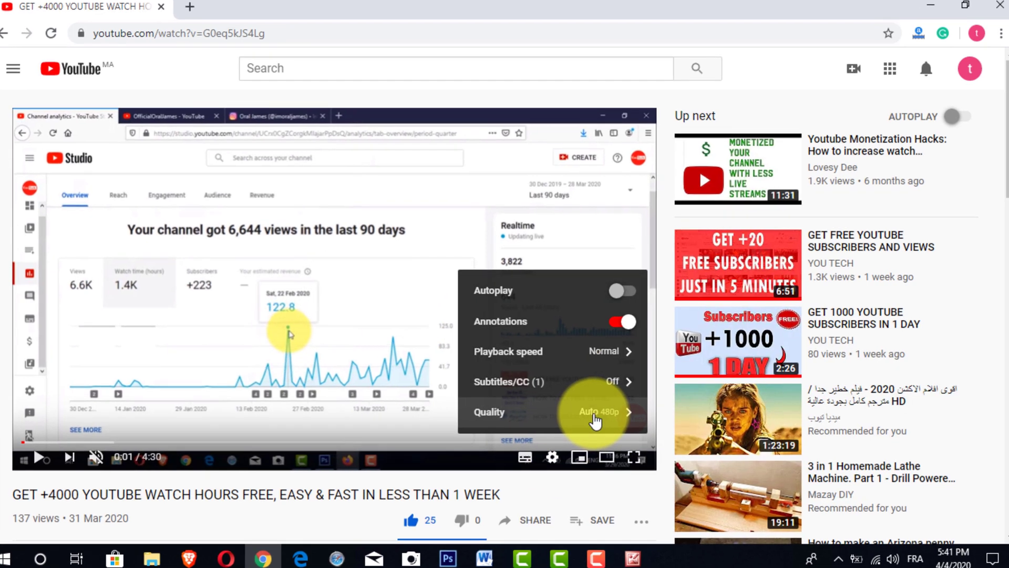
{"action": "left_click", "coordinate": [599, 408]}
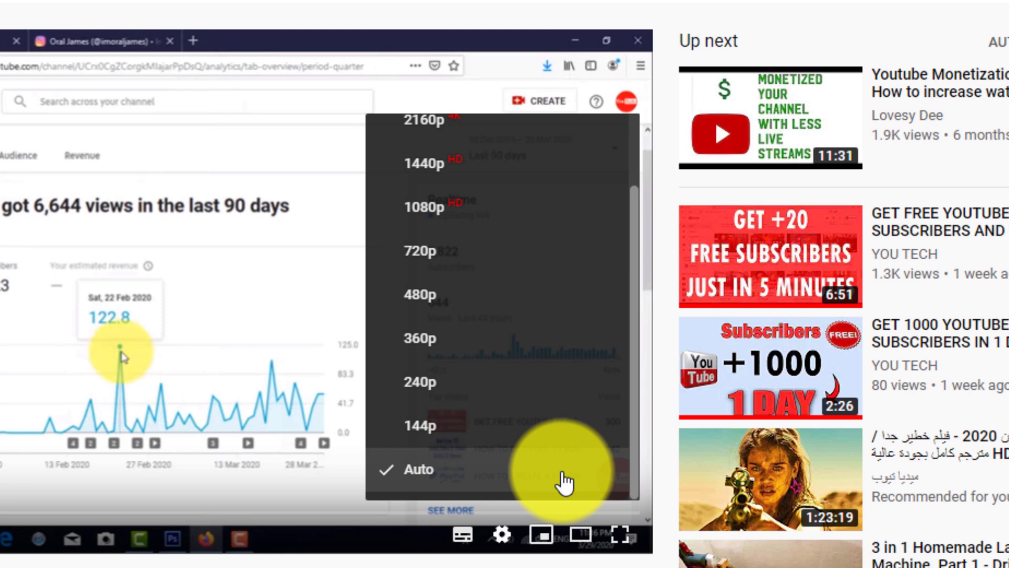
{"action": "left_click_drag", "start_coordinate": [636, 300], "coordinate": [634, 224]}
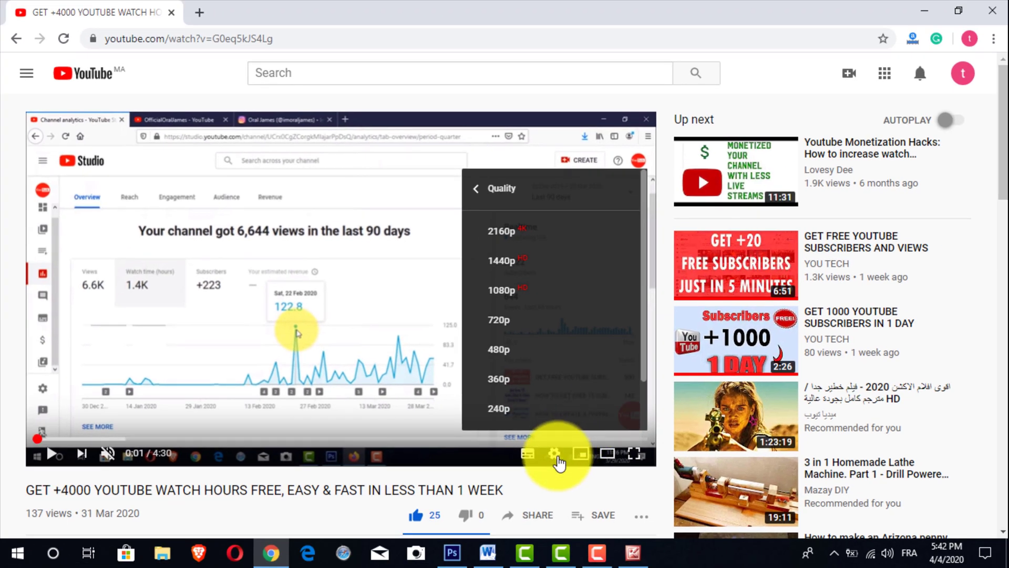
{"action": "left_click", "coordinate": [555, 454]}
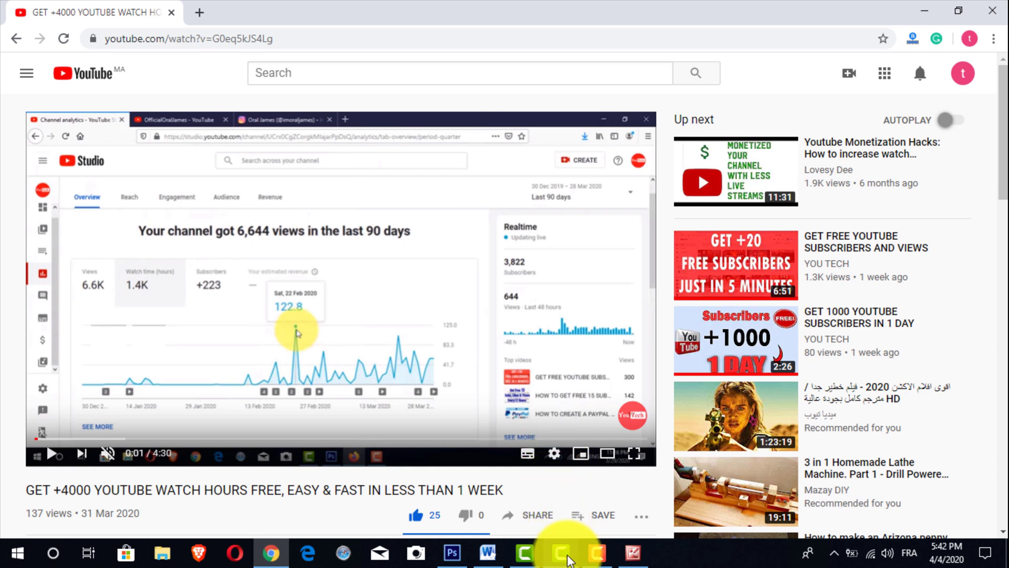
{"action": "mouse_move", "coordinate": [561, 553]}
{"action": "left_click", "coordinate": [527, 557]}
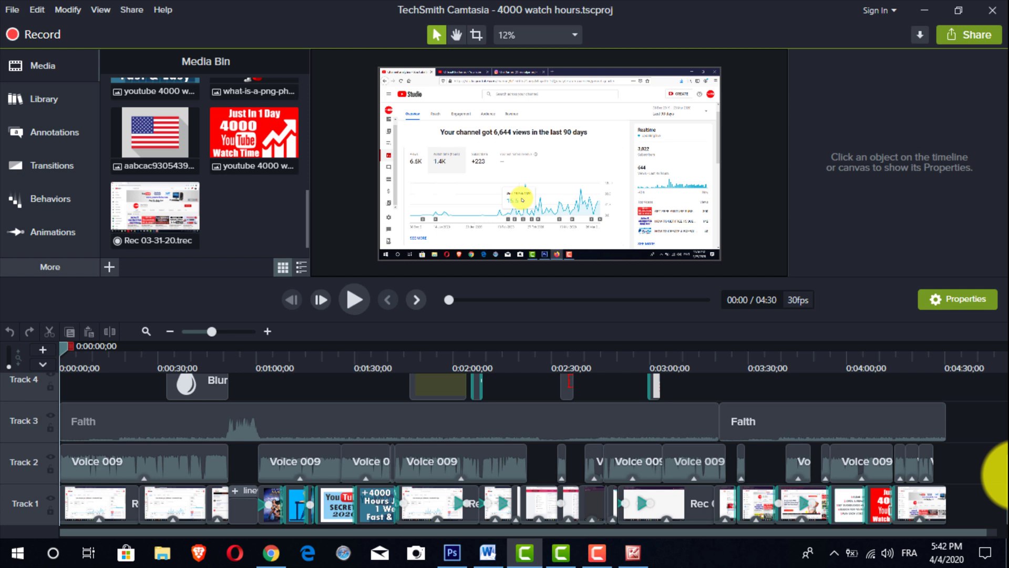
{"action": "scroll", "coordinate": [969, 438], "scroll_direction": "up", "scroll_amount": 2}
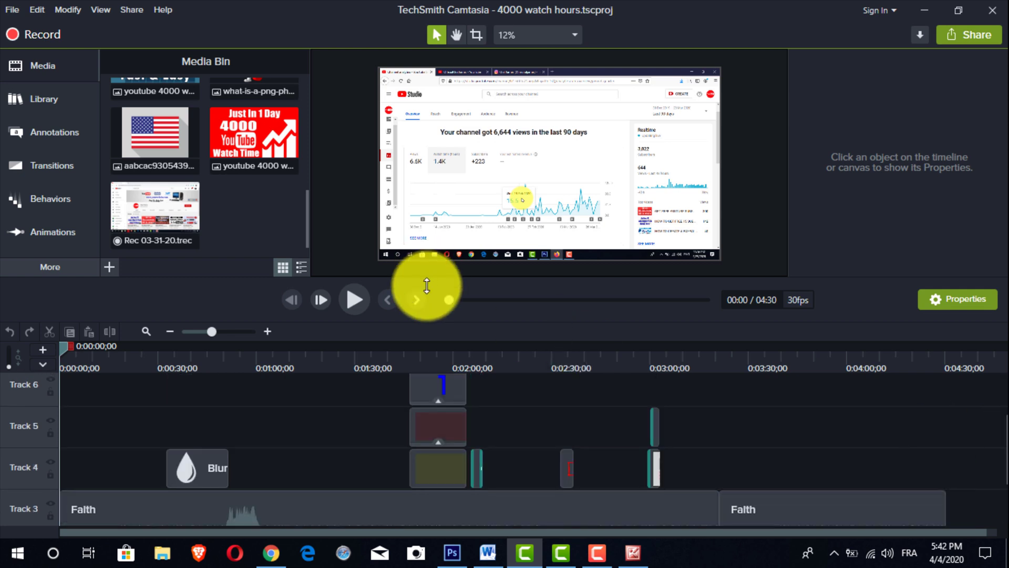
{"action": "scroll", "coordinate": [986, 473], "scroll_direction": "down", "scroll_amount": 2}
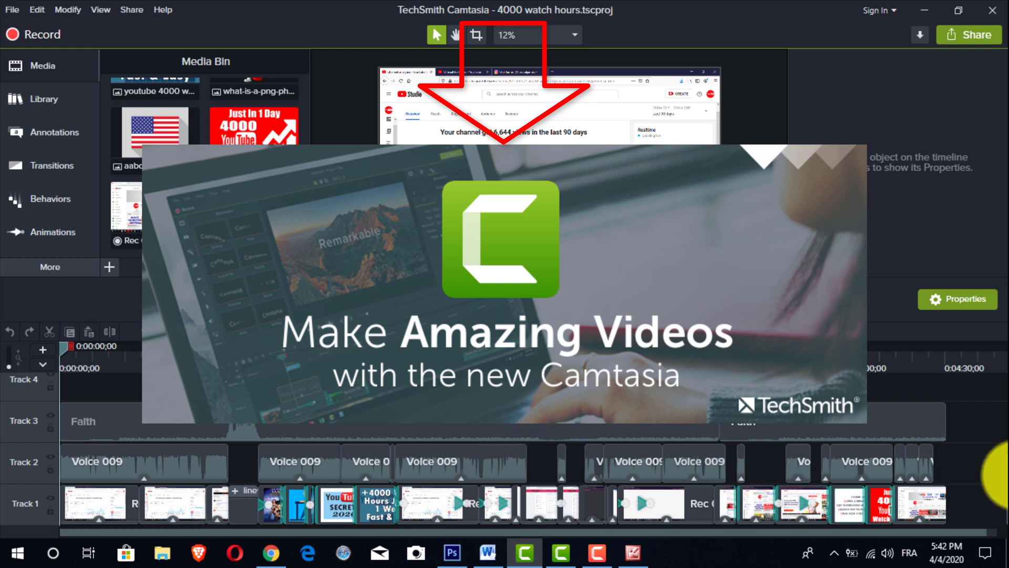
{"action": "scroll", "coordinate": [991, 418], "scroll_direction": "up", "scroll_amount": 2}
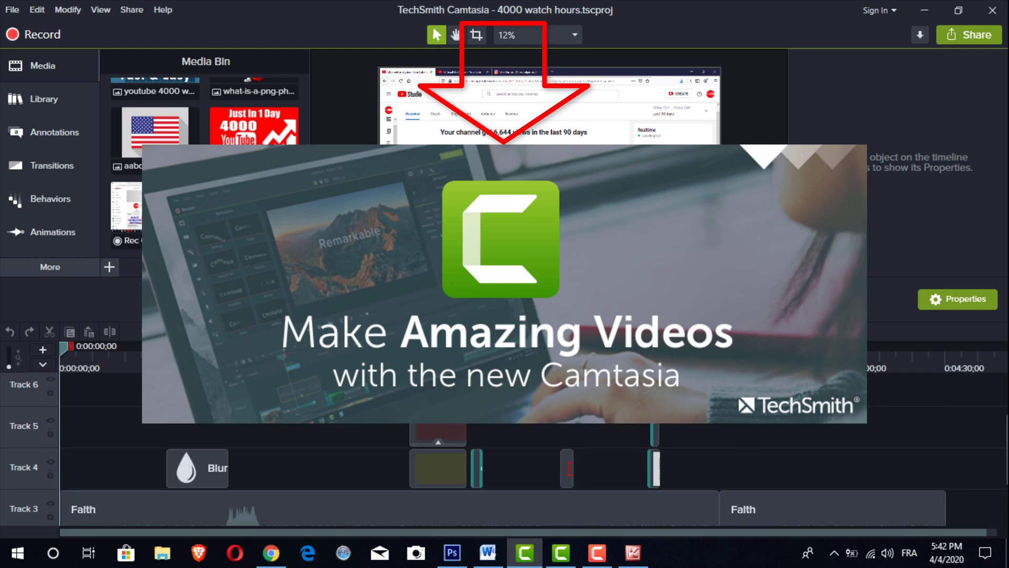
{"action": "scroll", "coordinate": [1002, 450], "scroll_direction": "down", "scroll_amount": 1}
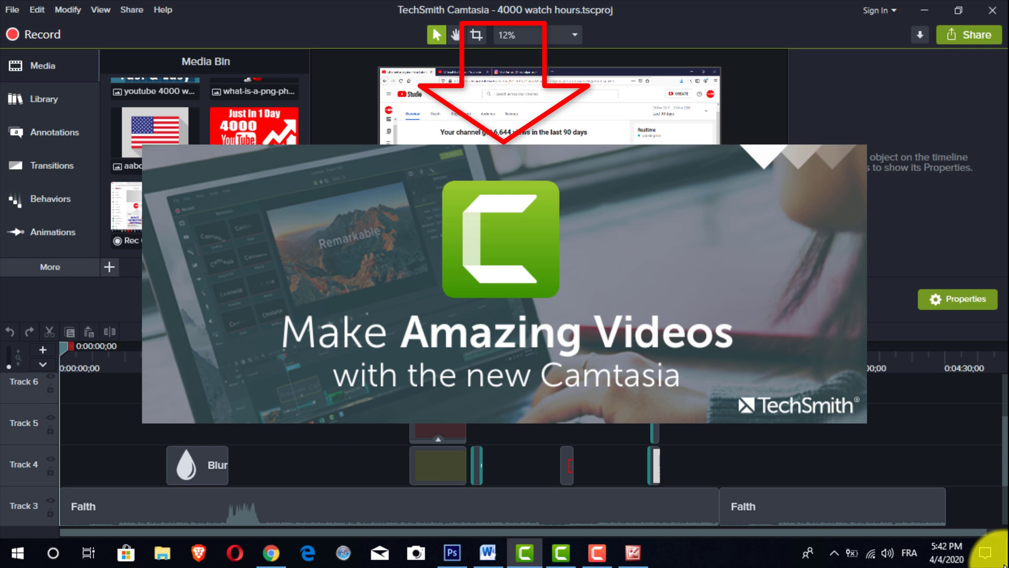
{"action": "scroll", "coordinate": [998, 528], "scroll_direction": "down", "scroll_amount": 2}
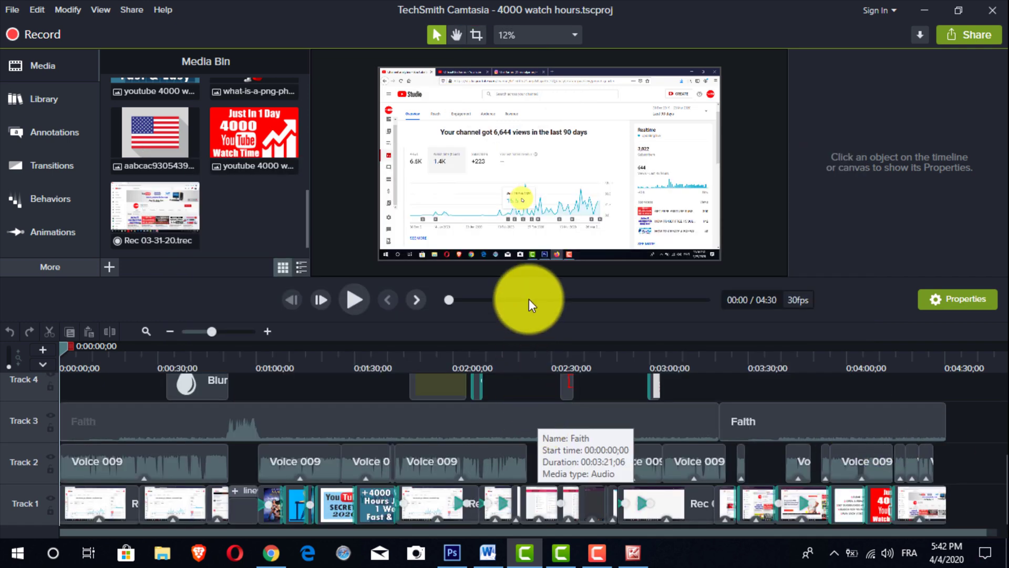
In Project Settings, choose a Custom canvas dimension instead of a preset size.
{"action": "left_click", "coordinate": [533, 35]}
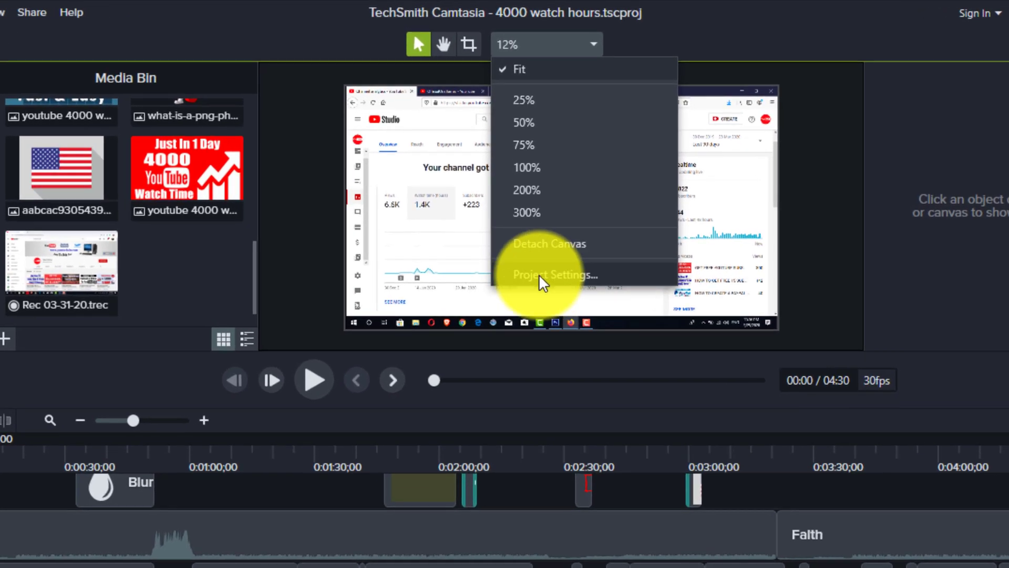
{"action": "left_click", "coordinate": [540, 256]}
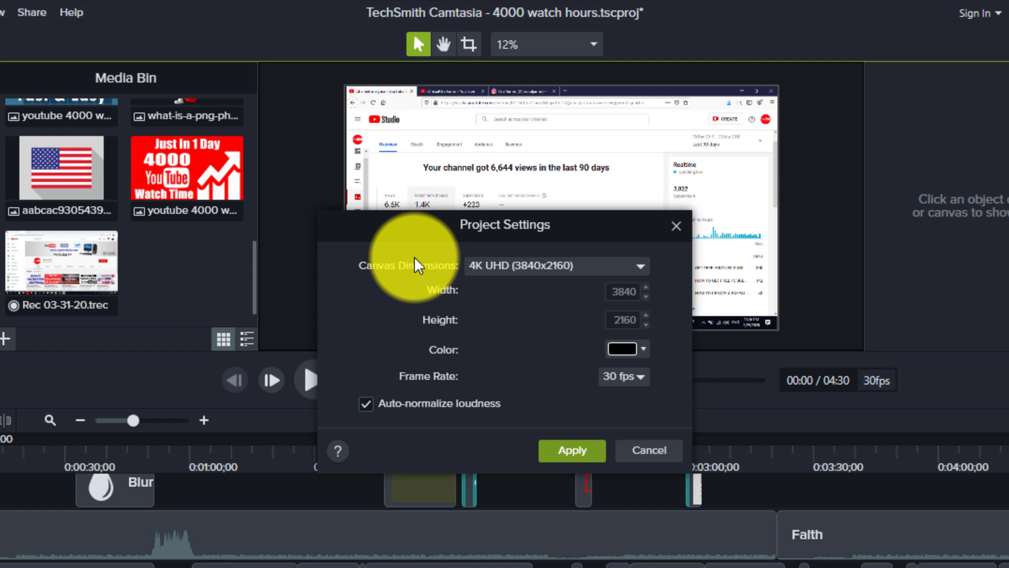
{"action": "left_click", "coordinate": [565, 267]}
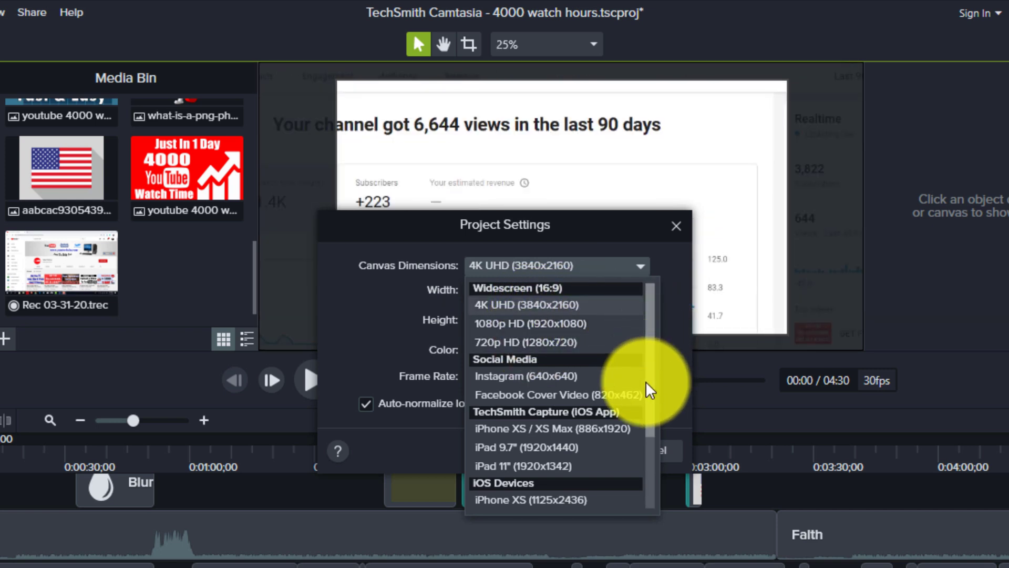
{"action": "left_click_drag", "start_coordinate": [651, 326], "coordinate": [643, 433]}
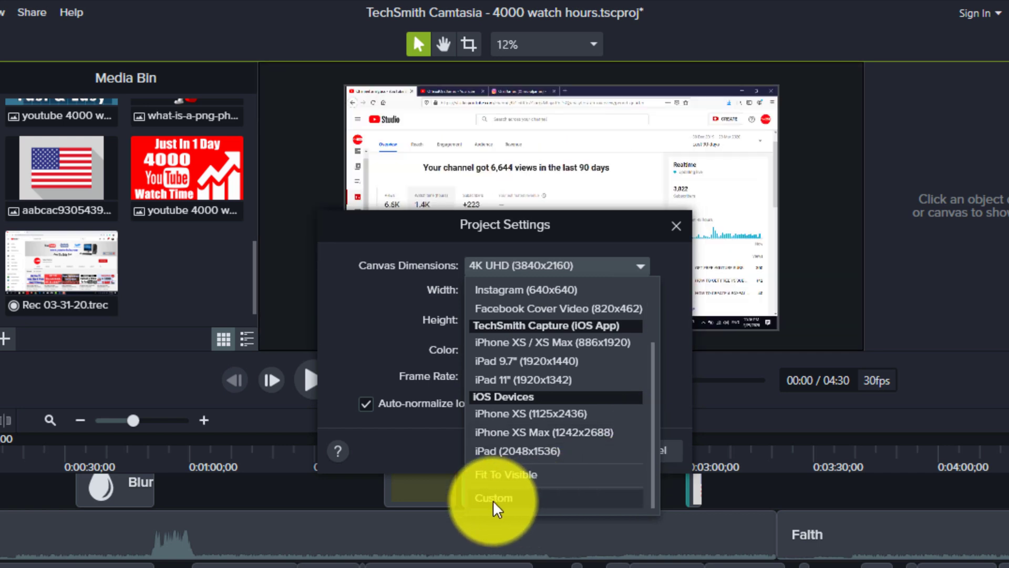
{"action": "left_click", "coordinate": [523, 496]}
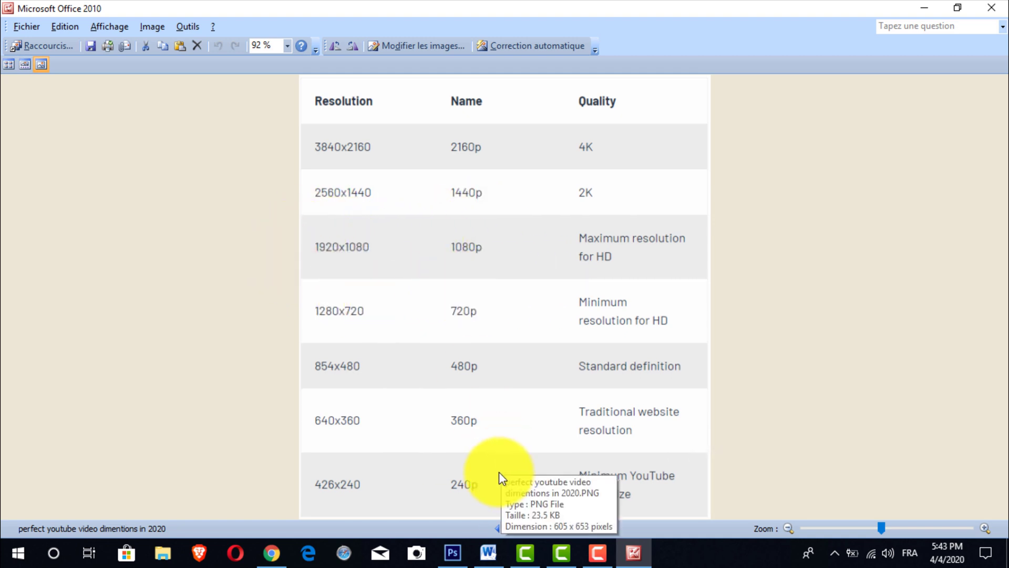
Return from the resolution chart to the Camtasia project settings.
{"action": "left_click", "coordinate": [528, 548]}
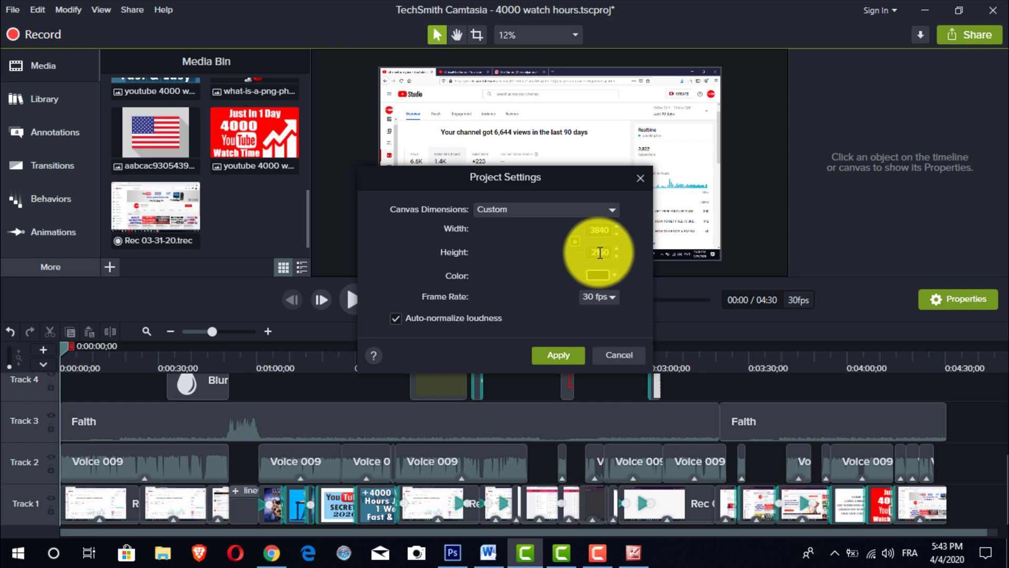
Enter canvas width 3840 and height 2160 and apply the project settings.
{"action": "double_click", "coordinate": [600, 253]}
{"action": "key", "text": "BackSpace"}
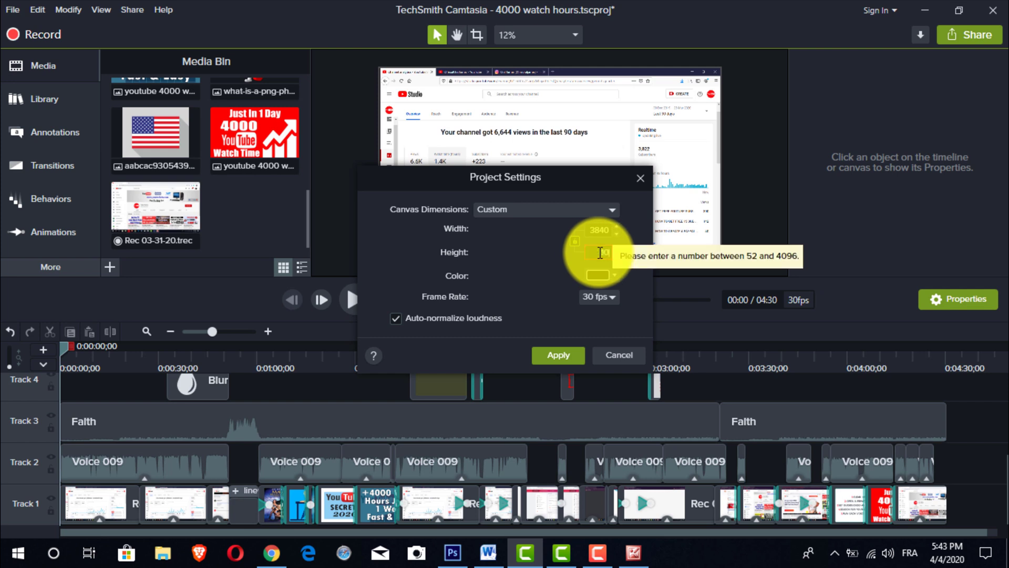
{"action": "type", "text": "1080"}
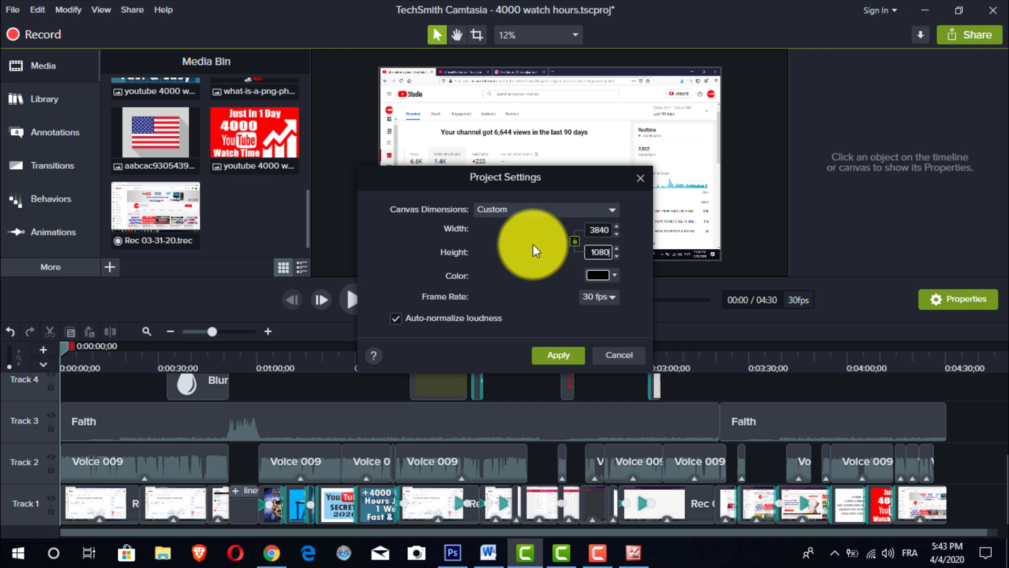
{"action": "double_click", "coordinate": [598, 229]}
{"action": "type", "text": "1920"}
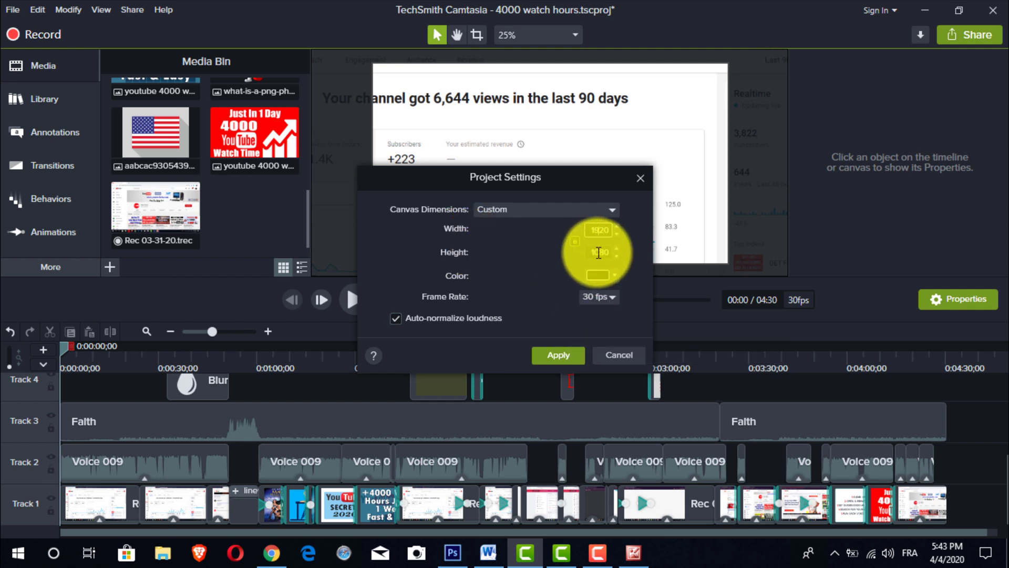
{"action": "left_click", "coordinate": [599, 252]}
{"action": "type", "text": "72"}
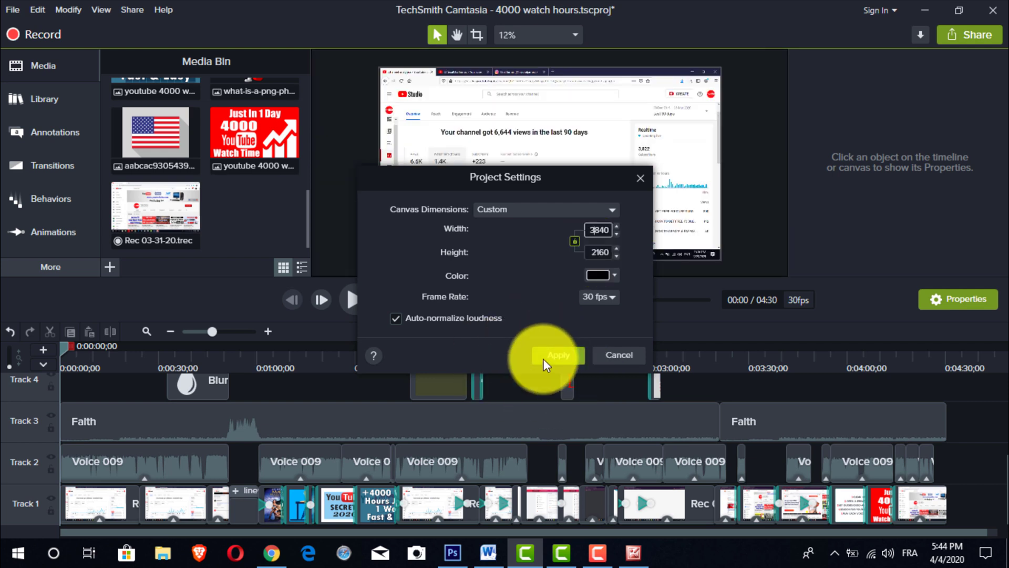
{"action": "left_click", "coordinate": [552, 356]}
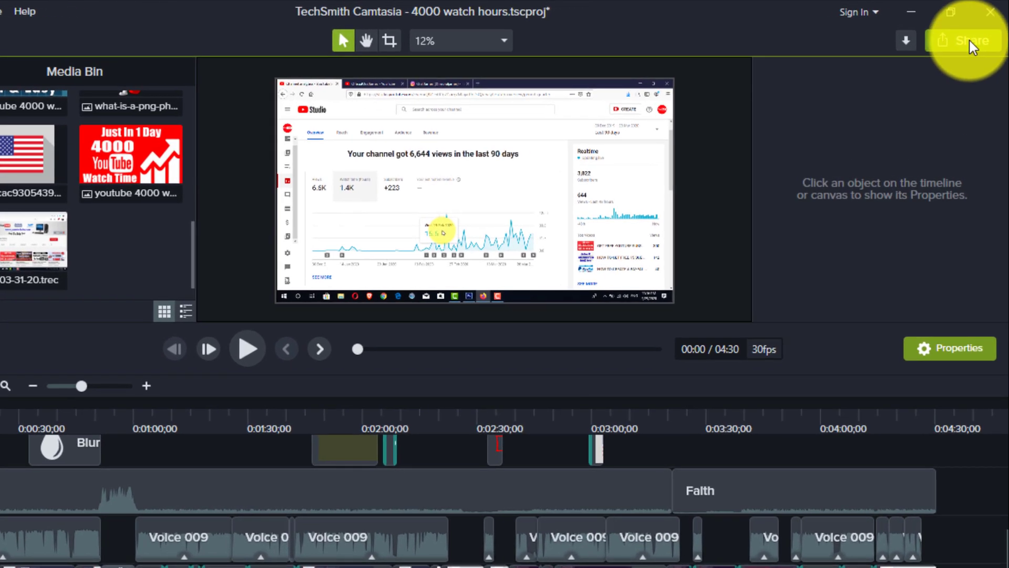
Start a Local File share with Custom production settings in MP4 - Smart Player format.
{"action": "left_click", "coordinate": [974, 40]}
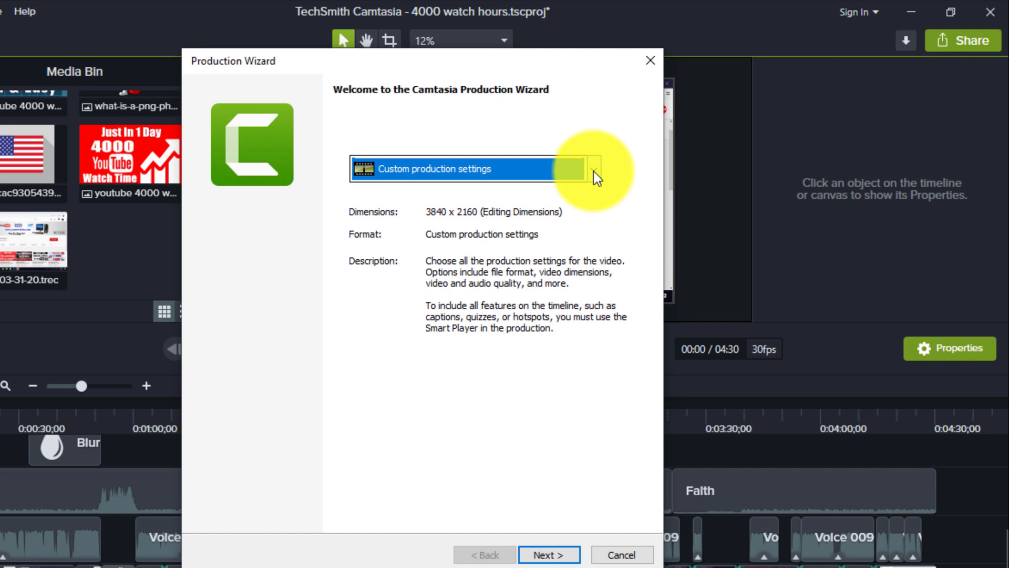
{"action": "left_click", "coordinate": [594, 172]}
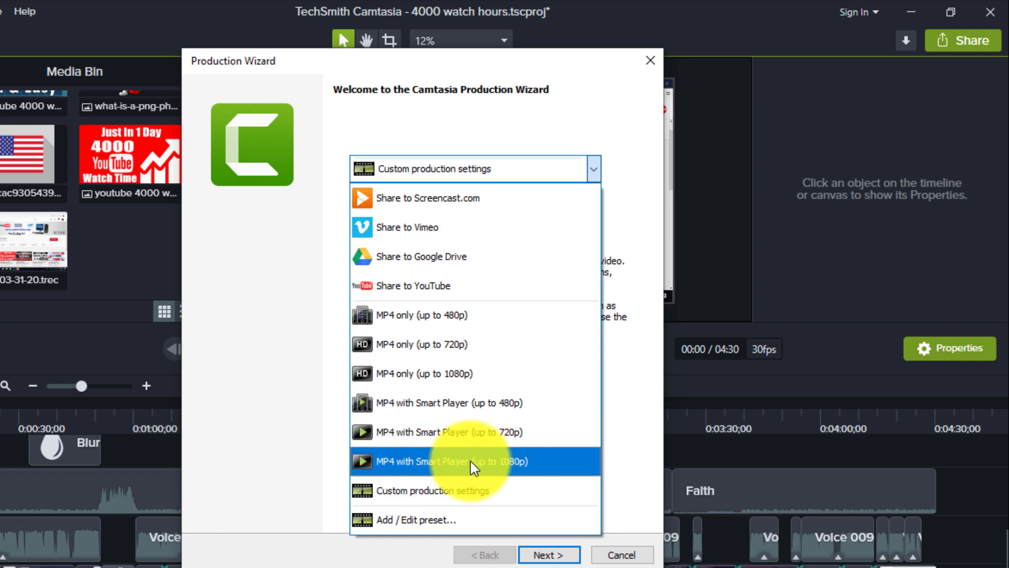
{"action": "left_click", "coordinate": [450, 498]}
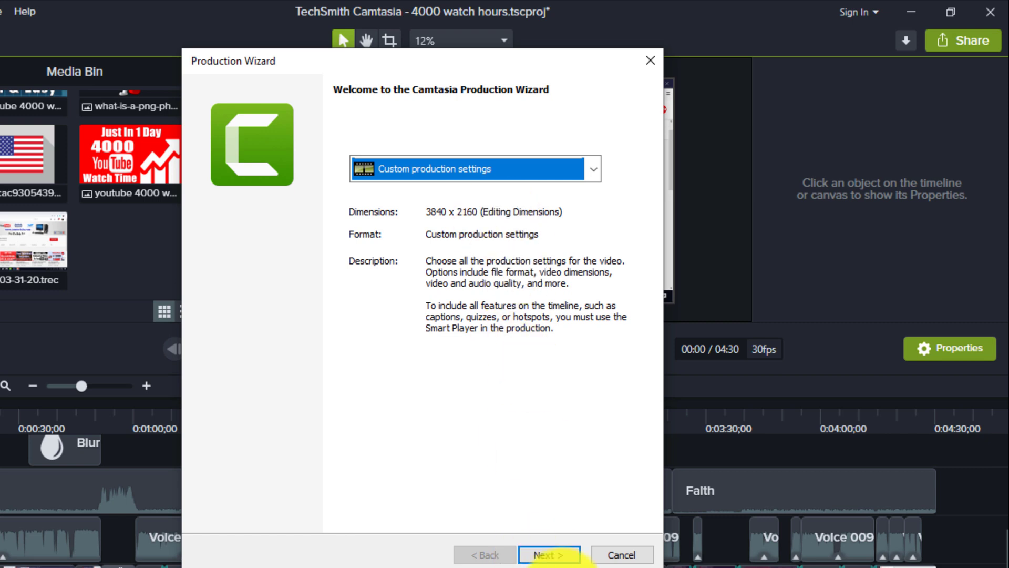
{"action": "left_click", "coordinate": [550, 555]}
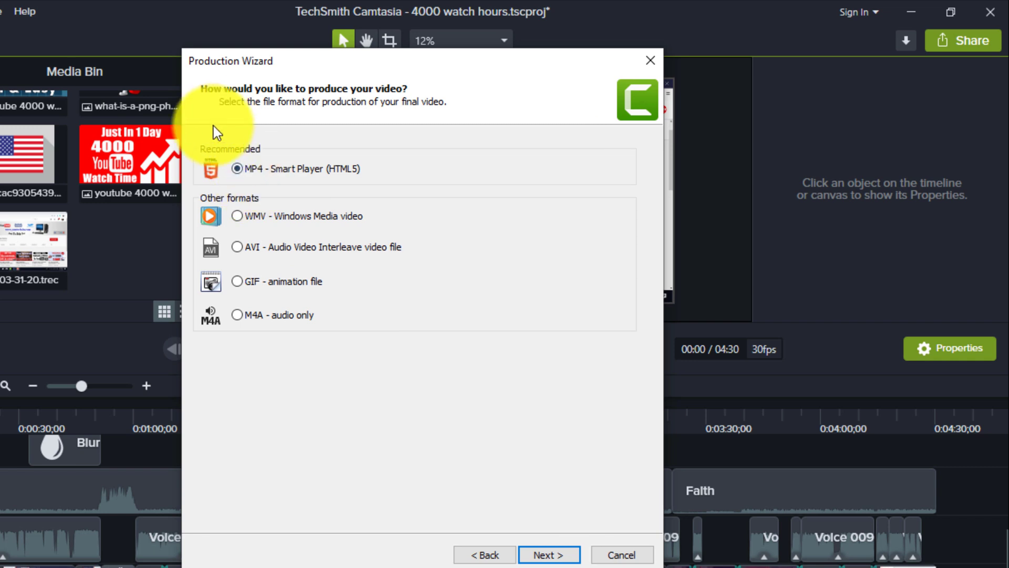
{"action": "left_click", "coordinate": [561, 557]}
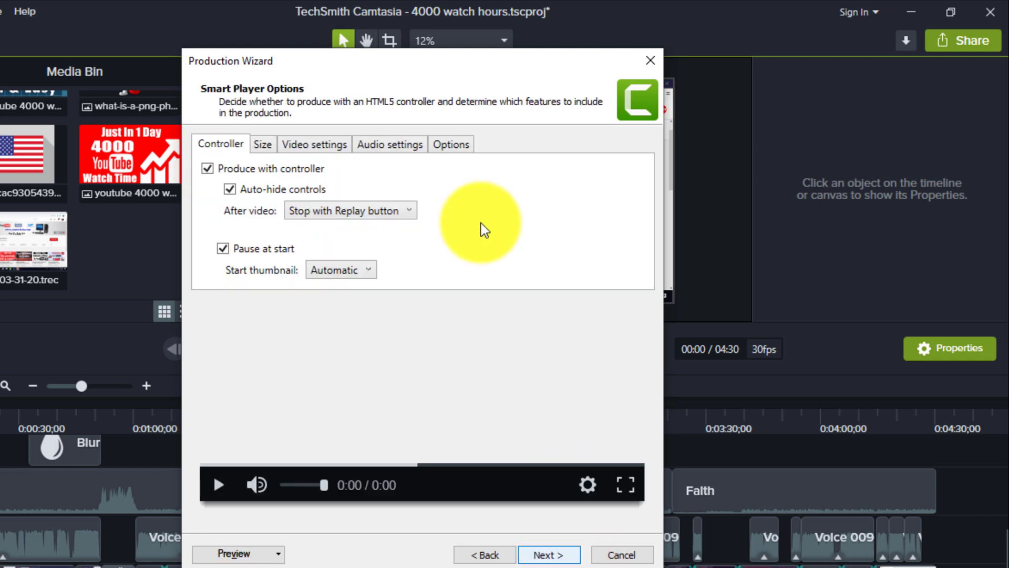
Review the Size and Video settings, then advance through Video Options to the output file step.
{"action": "left_click", "coordinate": [263, 144]}
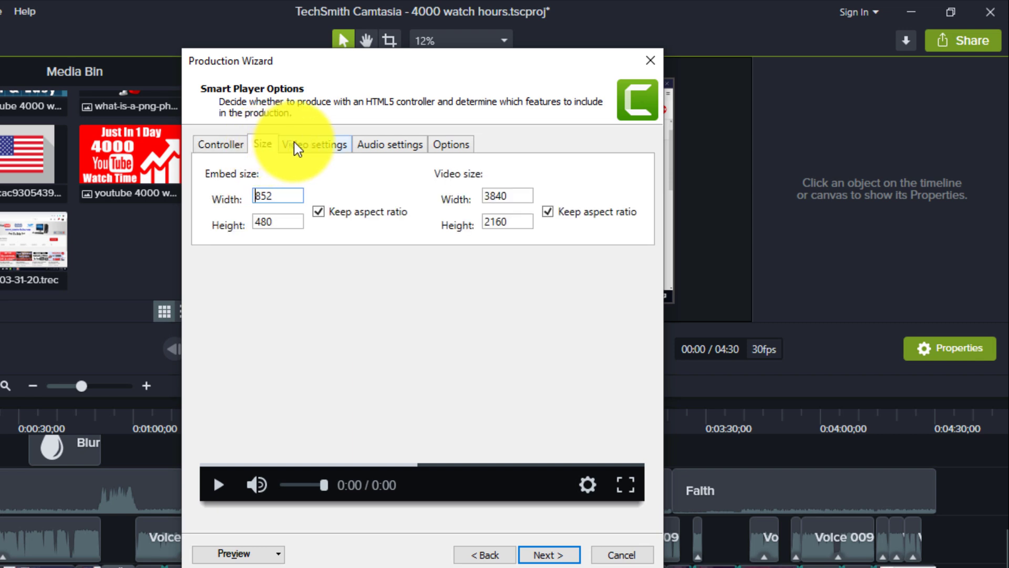
{"action": "left_click", "coordinate": [313, 142]}
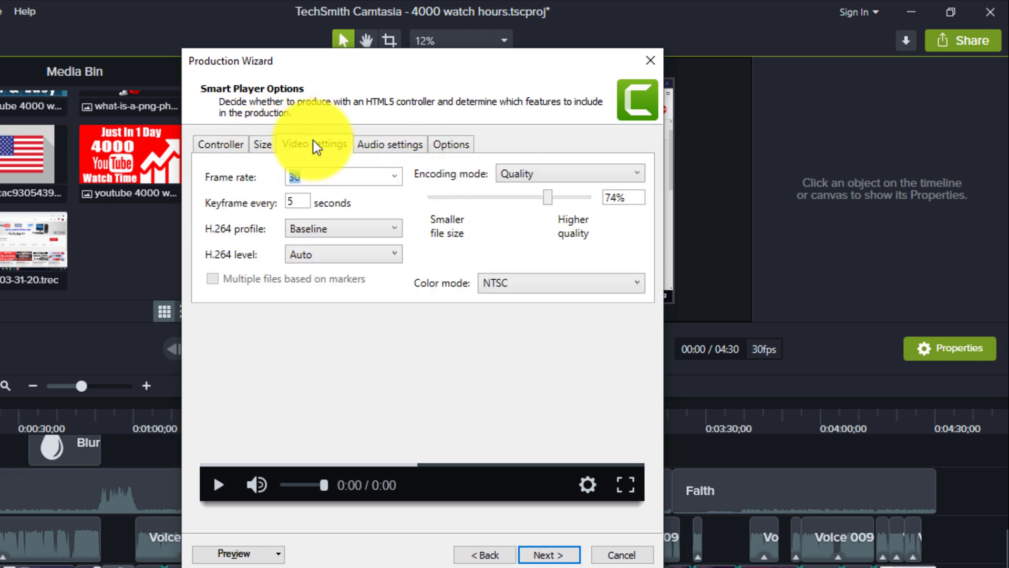
{"action": "left_click", "coordinate": [548, 556]}
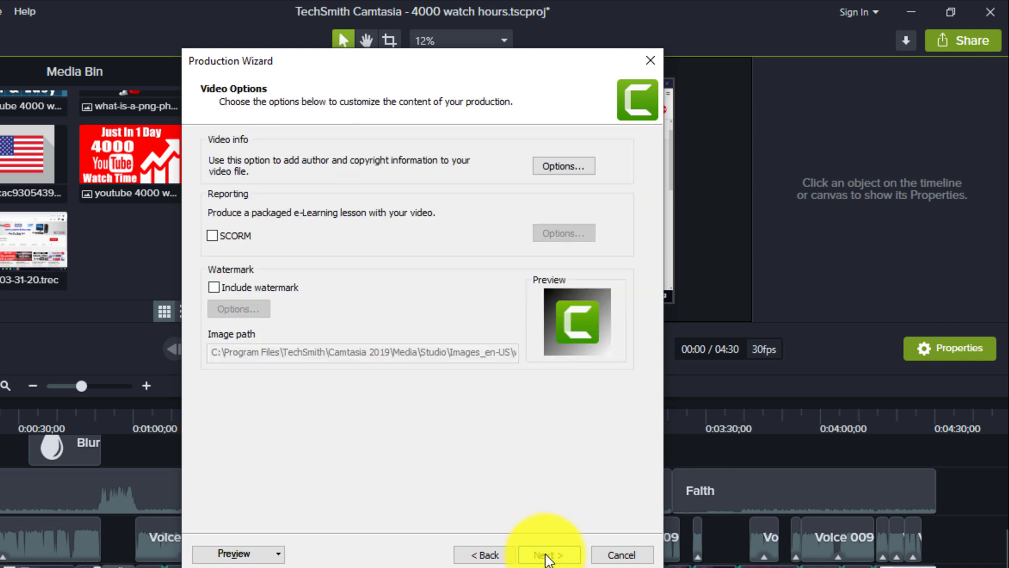
{"action": "left_click", "coordinate": [336, 180]}
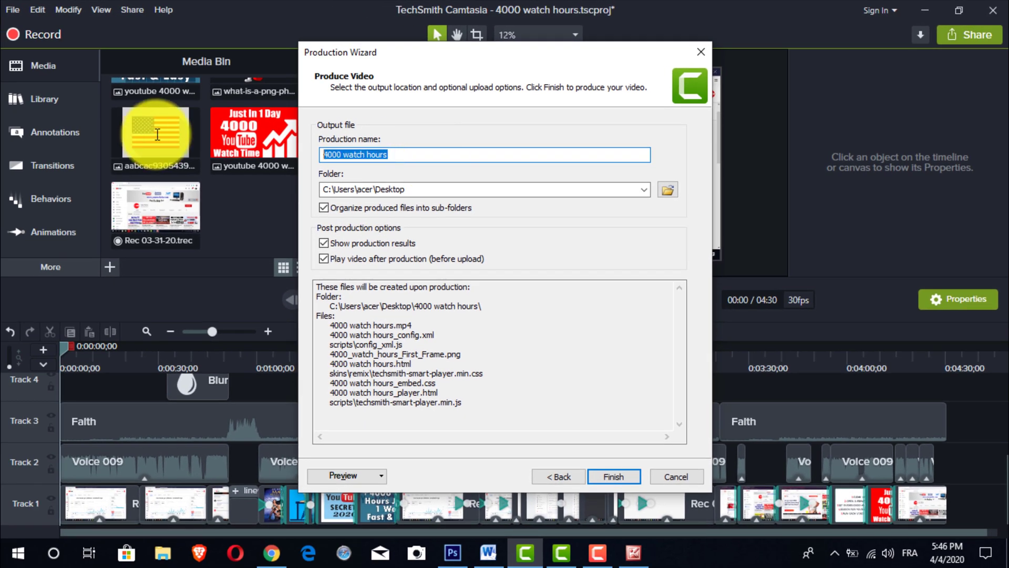
{"action": "type", "text": "in 202"}
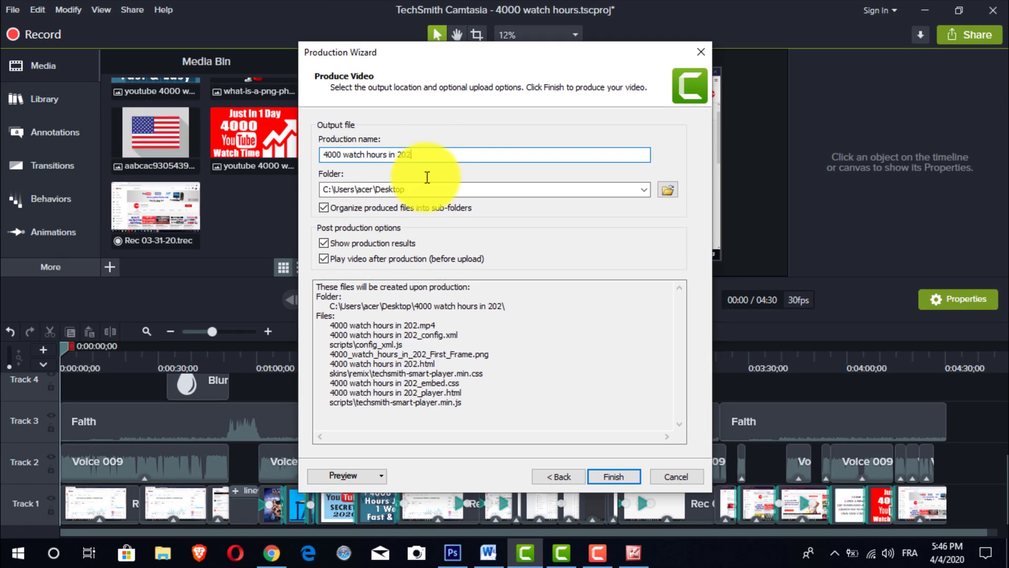
{"action": "type", "text": "0"}
Finish the wizard to produce the video as '4000 watch hours in 2020'.
{"action": "left_click", "coordinate": [604, 477]}
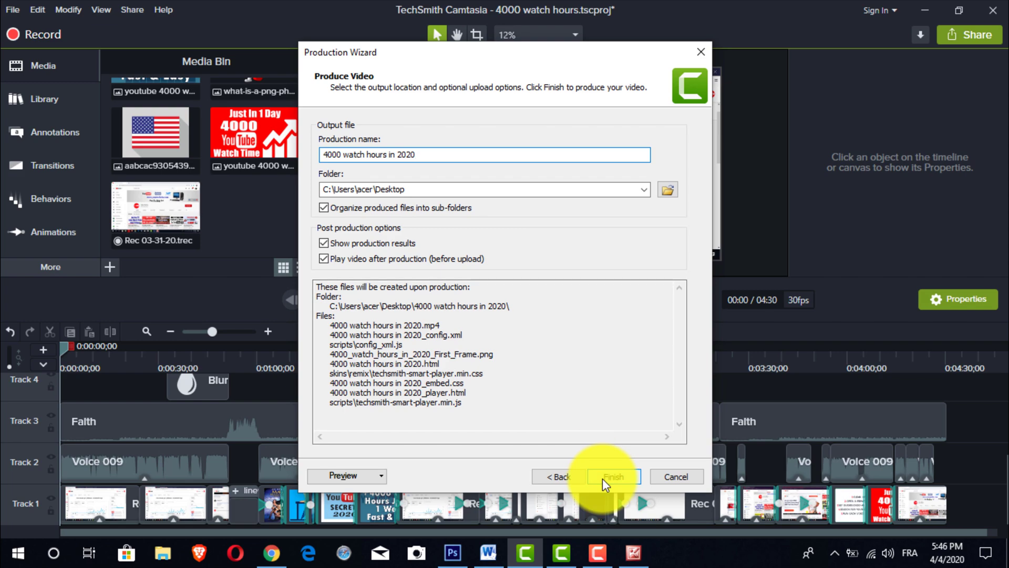